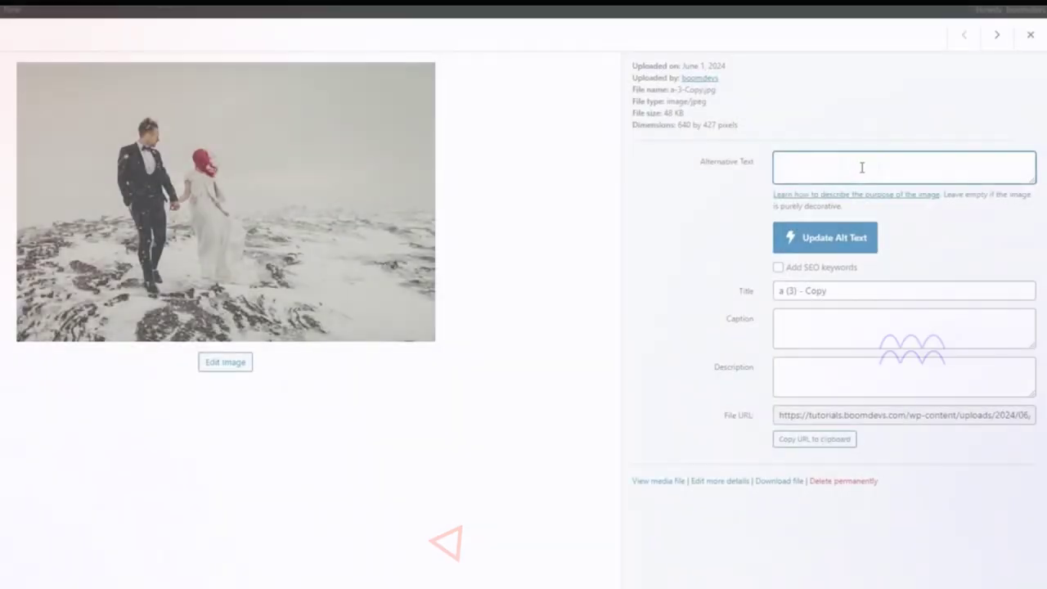
- Inspect the alt text on the snowy couple and e-bike photos in the Media Library
text(cou)
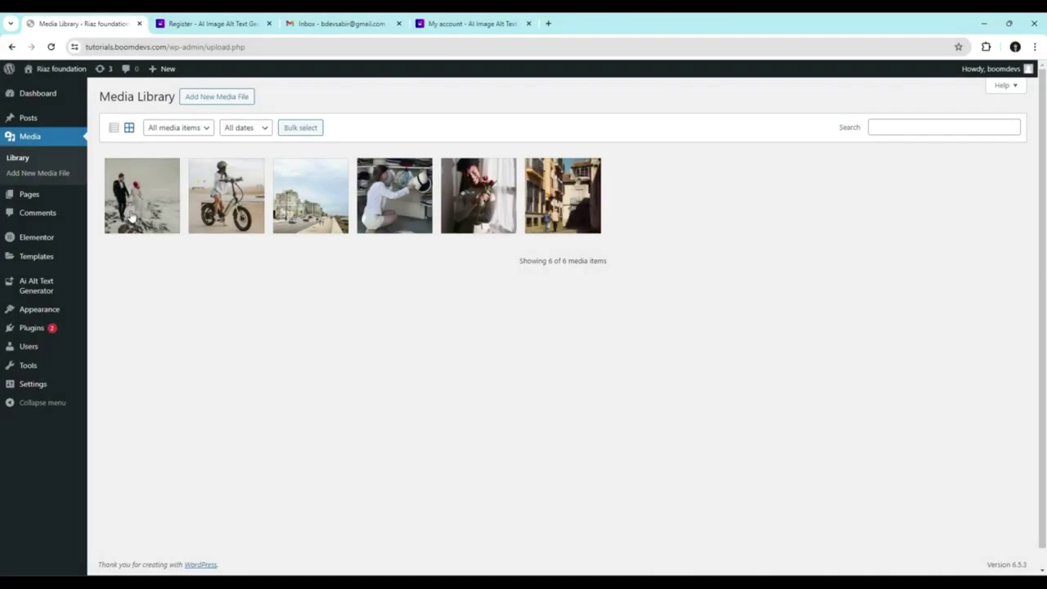
click(129, 210)
click(1015, 87)
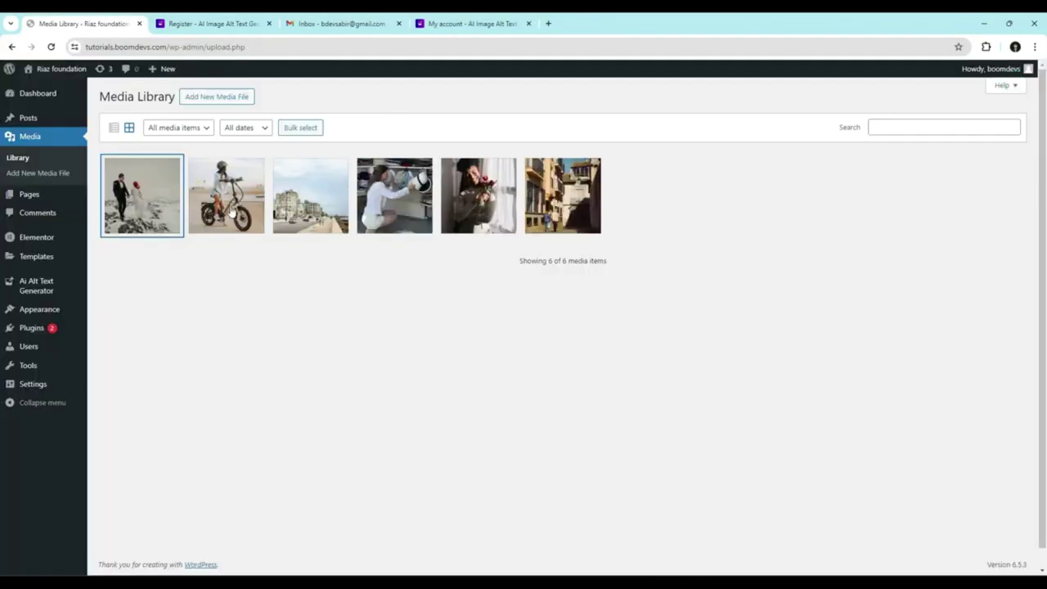
click(227, 203)
click(1008, 86)
- Check the coastal road photo's alt text, then close the attachment details
click(308, 226)
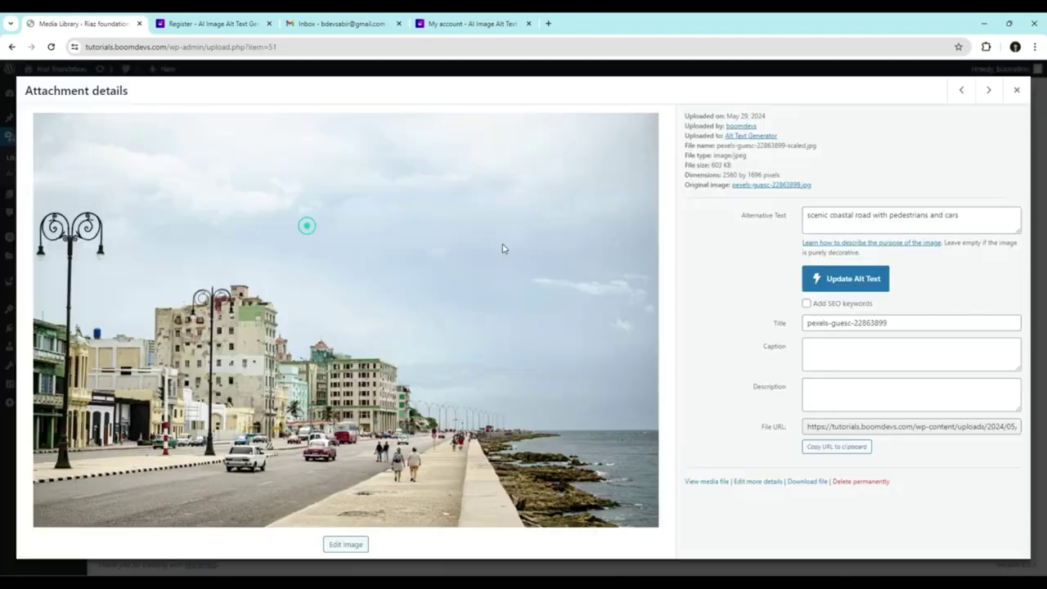
drag(837, 215, 959, 215)
click(924, 171)
click(1016, 90)
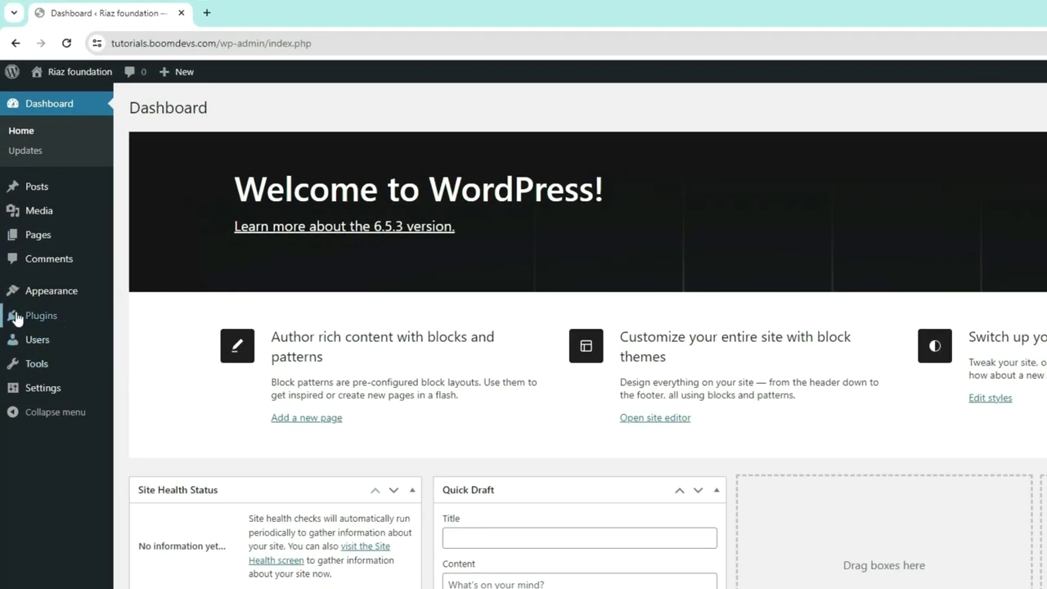
- Find, install and activate the Ai Image Alt Text Generator for WP plugin
mouse_move(28, 256)
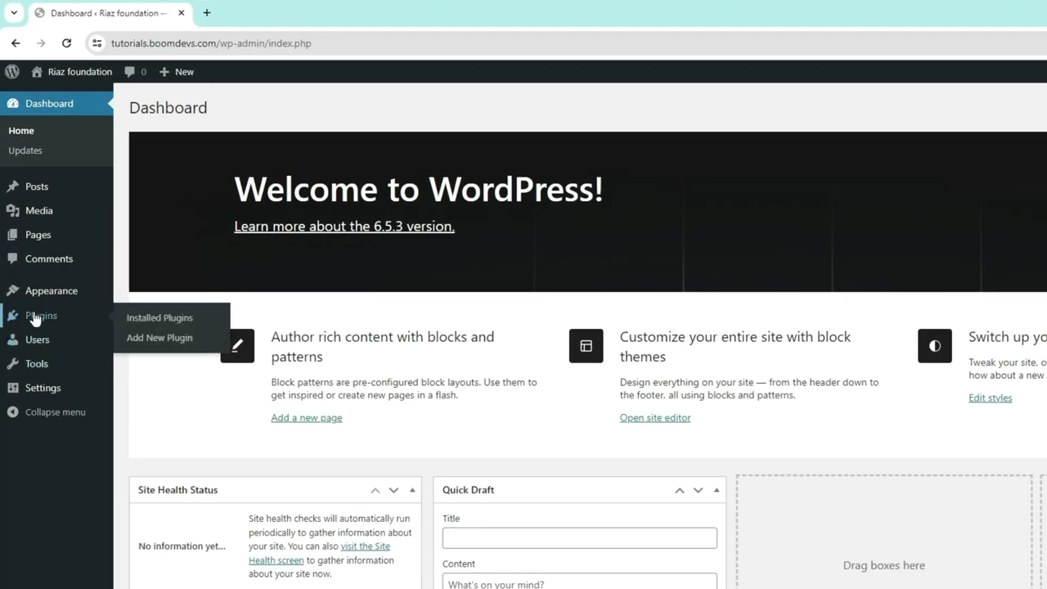
click(180, 344)
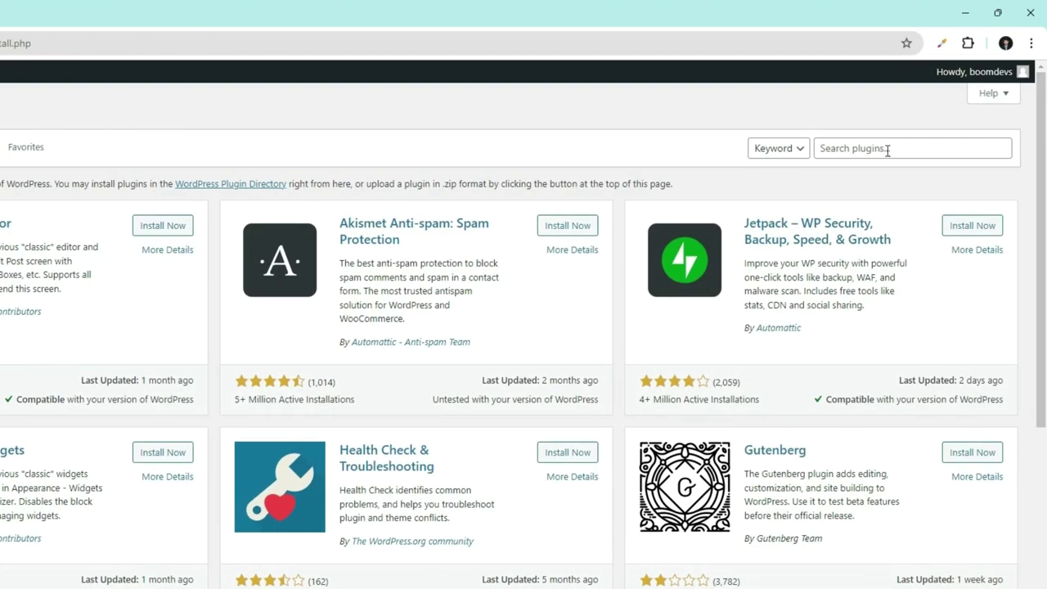
click(888, 150)
key(Down)
key(Return)
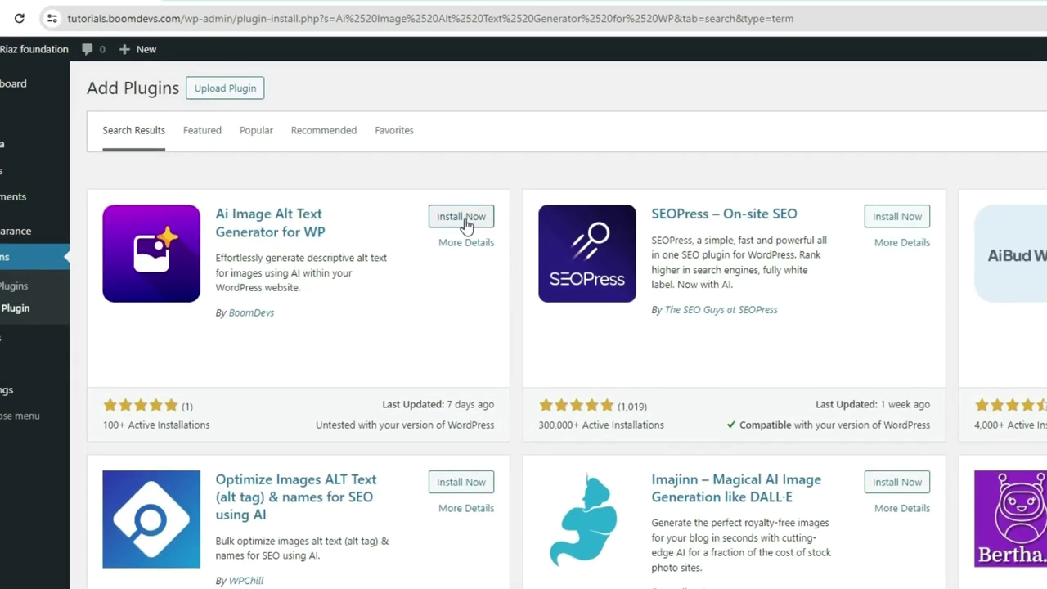
click(482, 229)
click(463, 219)
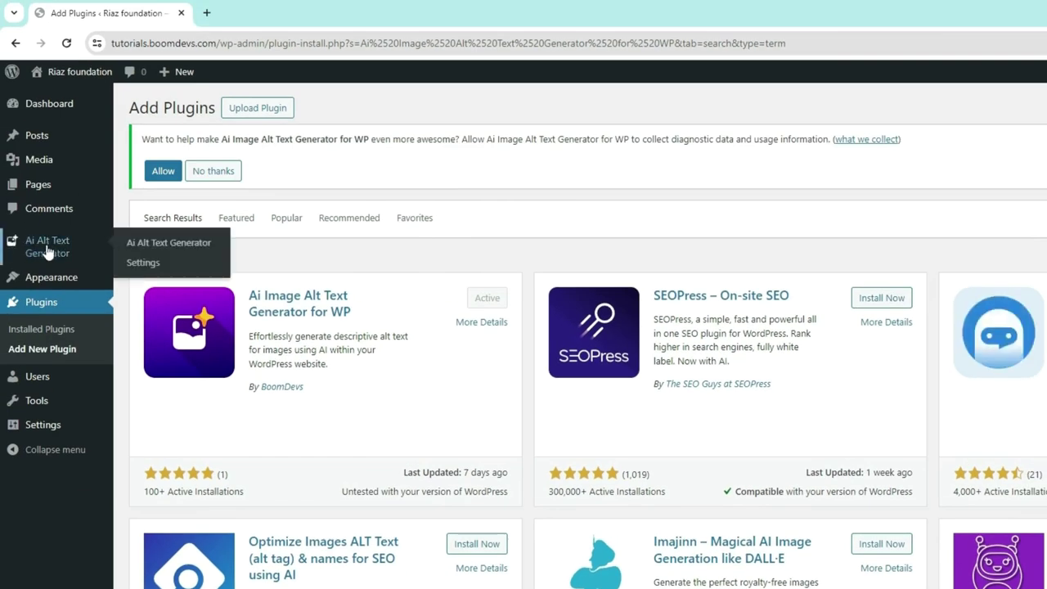
- Open the Ai Alt Text Generator dashboard and review its plan credit usage
click(46, 245)
scroll(662, 265, down, 1)
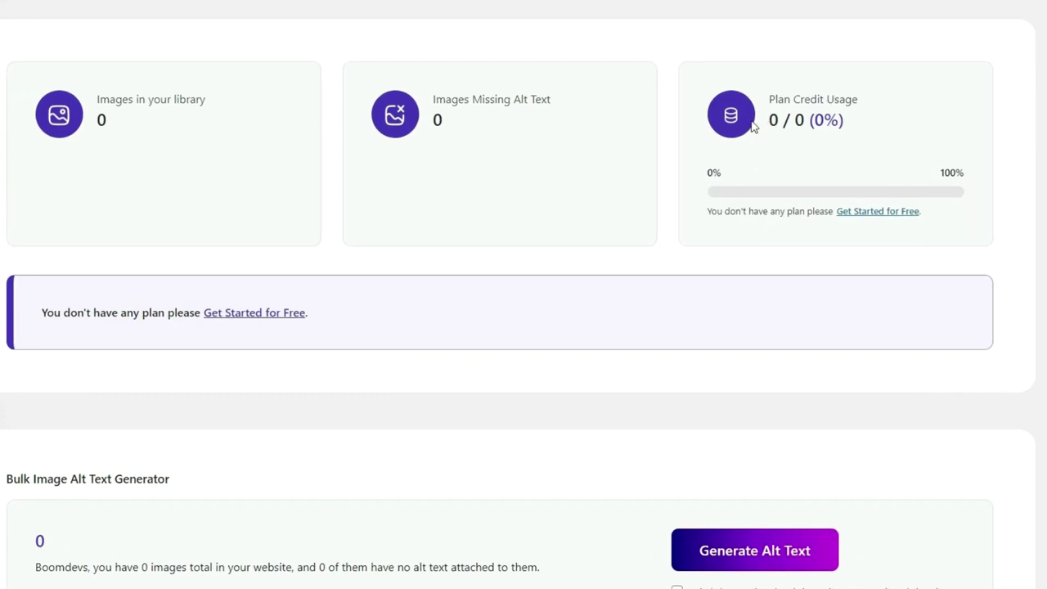
drag(753, 125, 846, 122)
click(864, 121)
- Start the free-plan sign-up and fill in the name, username and e-mail fields
click(881, 211)
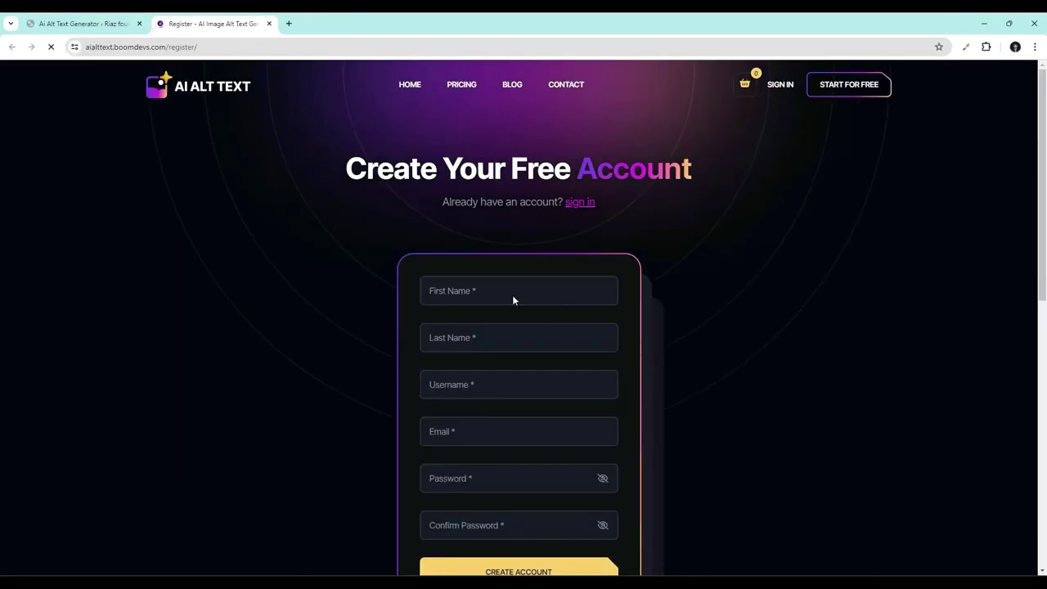
scroll(664, 364, down, 2)
click(512, 122)
click(485, 157)
click(507, 173)
click(478, 203)
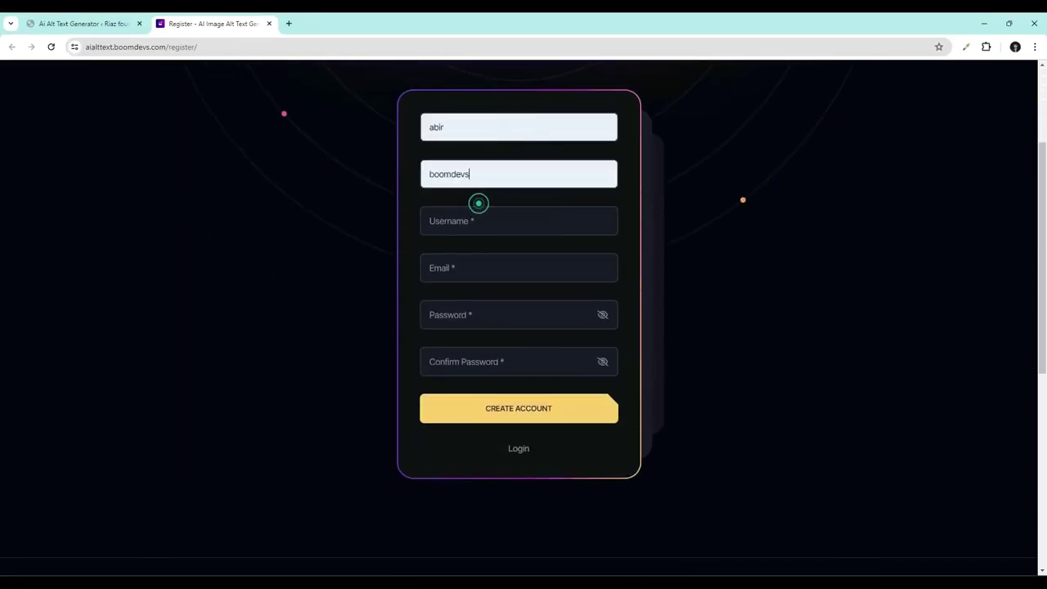
text(bdevsabir)
key(Tab)
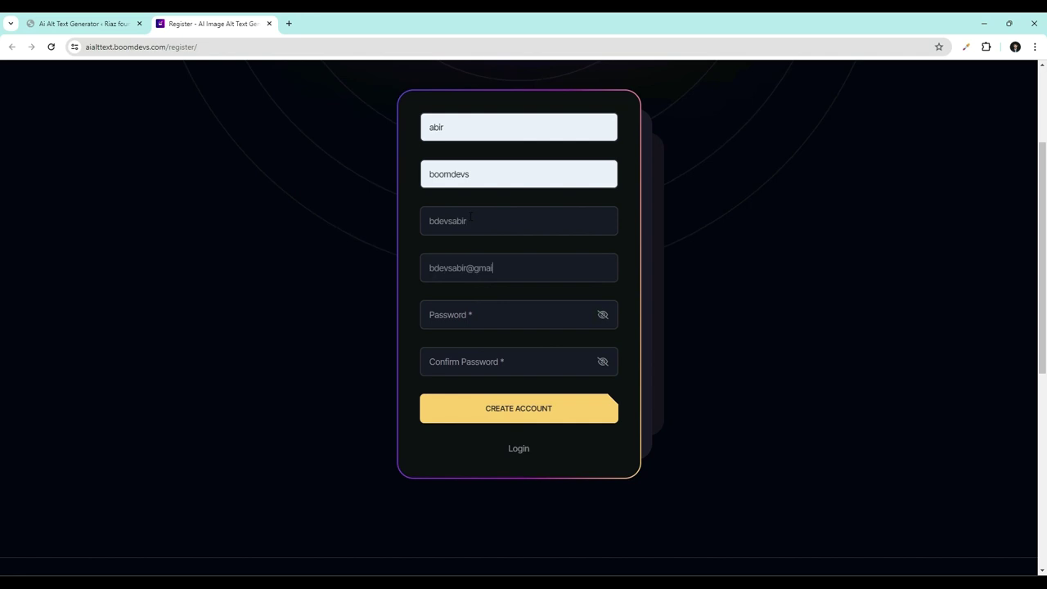
scroll(498, 316, down, 1)
scroll(498, 316, up, 1)
- Enter and confirm the account password, then submit the registration
click(498, 316)
key(Tab)
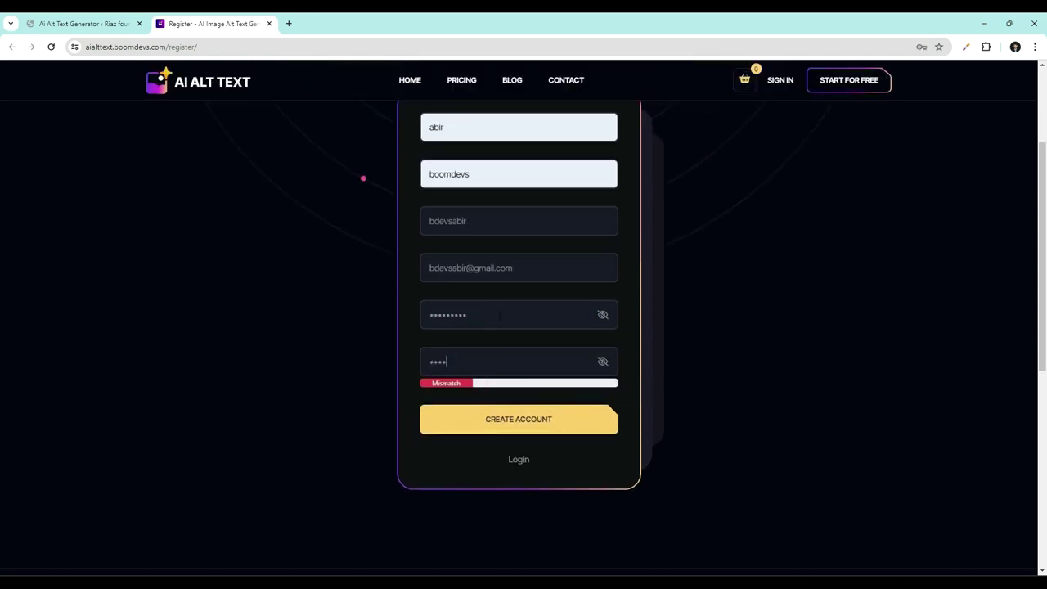
click(520, 426)
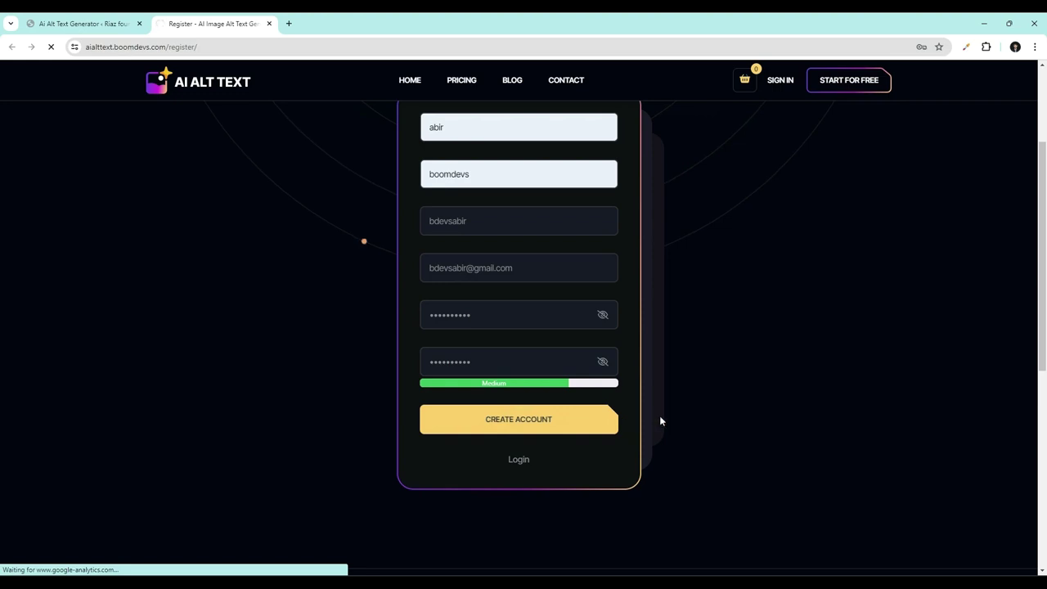
- Decline saving the password and activate the account from the verification e-mail
scroll(660, 421, up, 1)
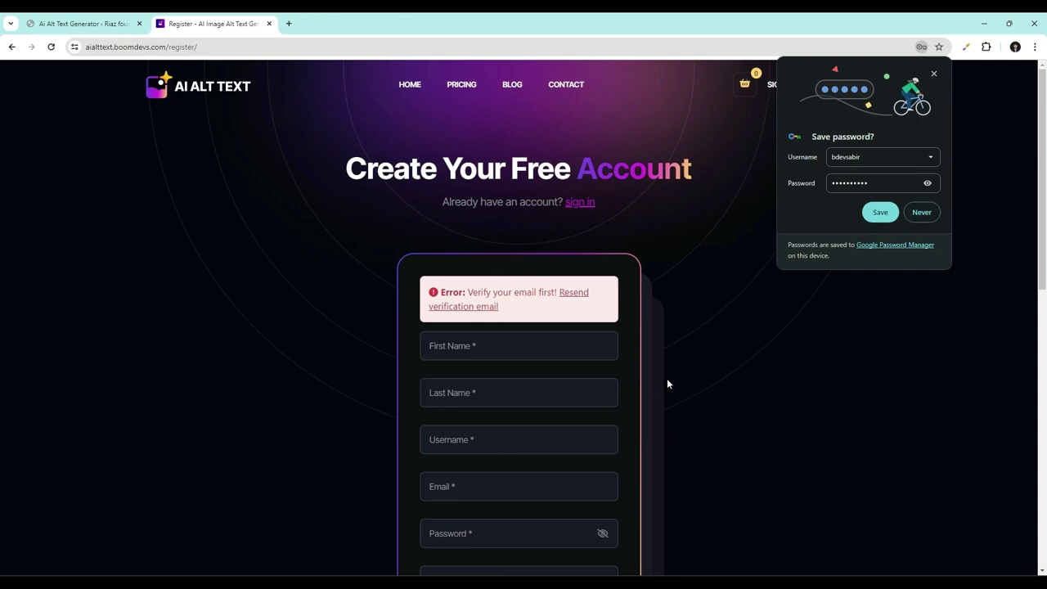
click(922, 214)
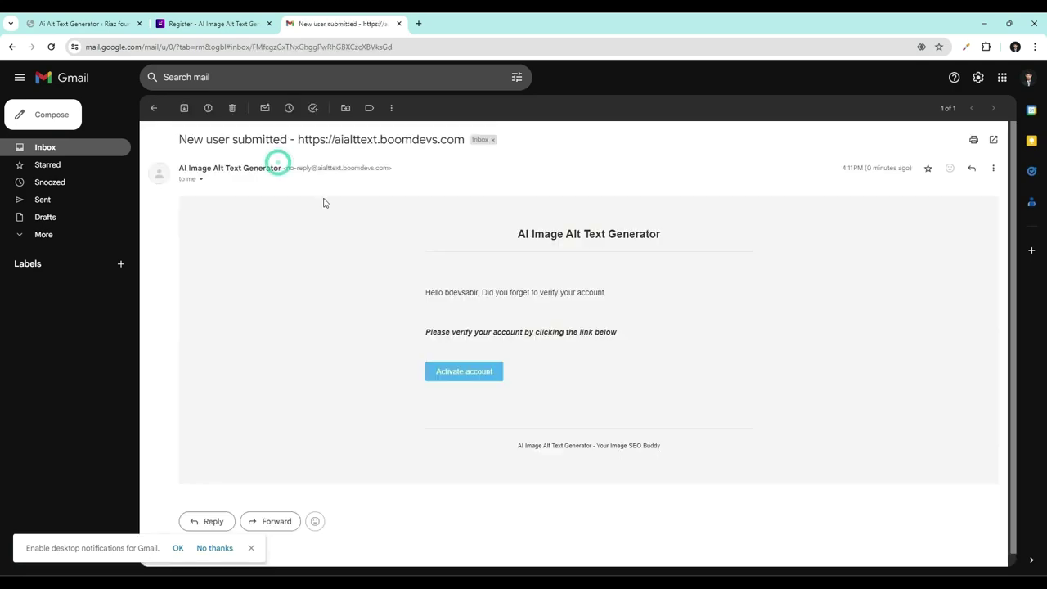
click(492, 380)
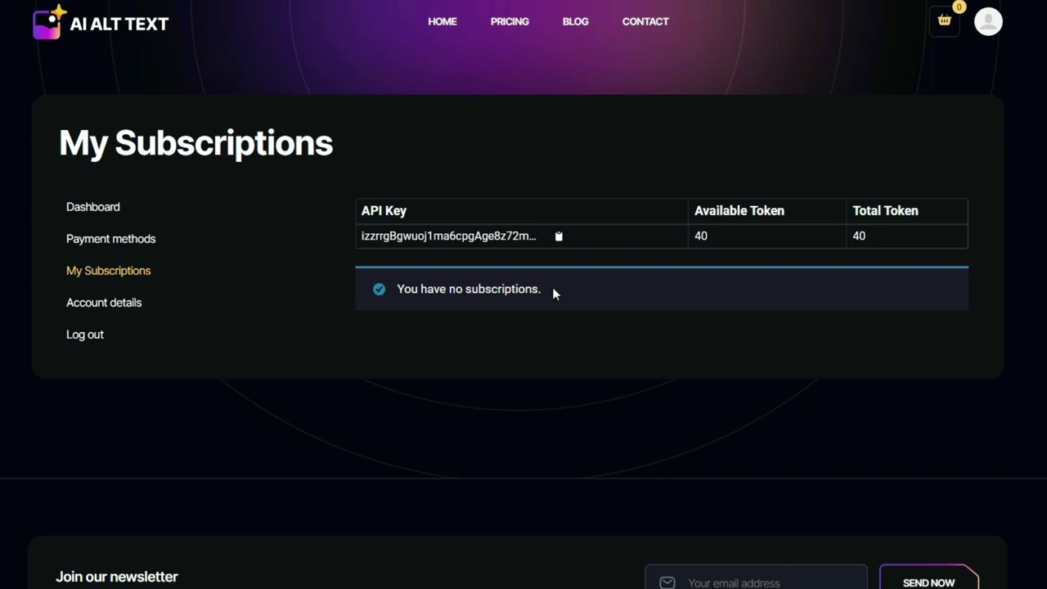
- Copy the API key shown on My Subscriptions with 40 available tokens
click(559, 237)
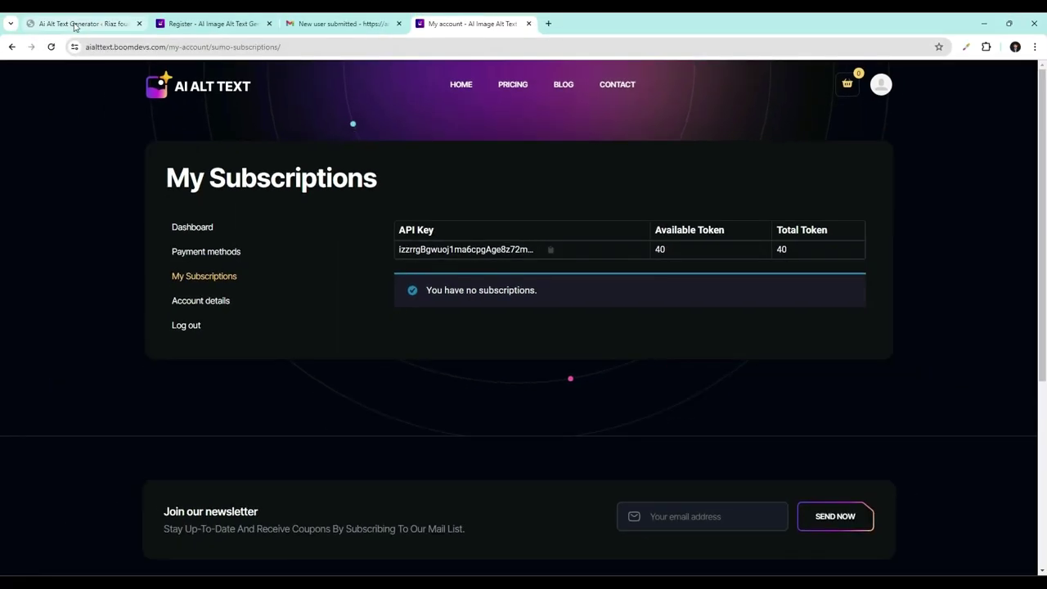
- Paste the copied API key into the plugin's API Key setting and save
click(75, 25)
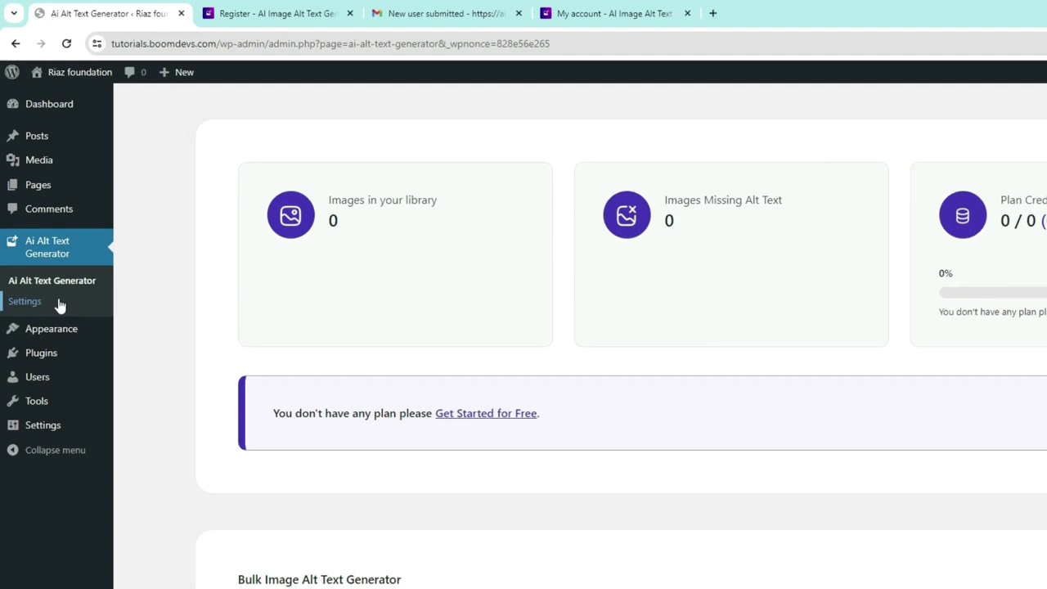
click(47, 303)
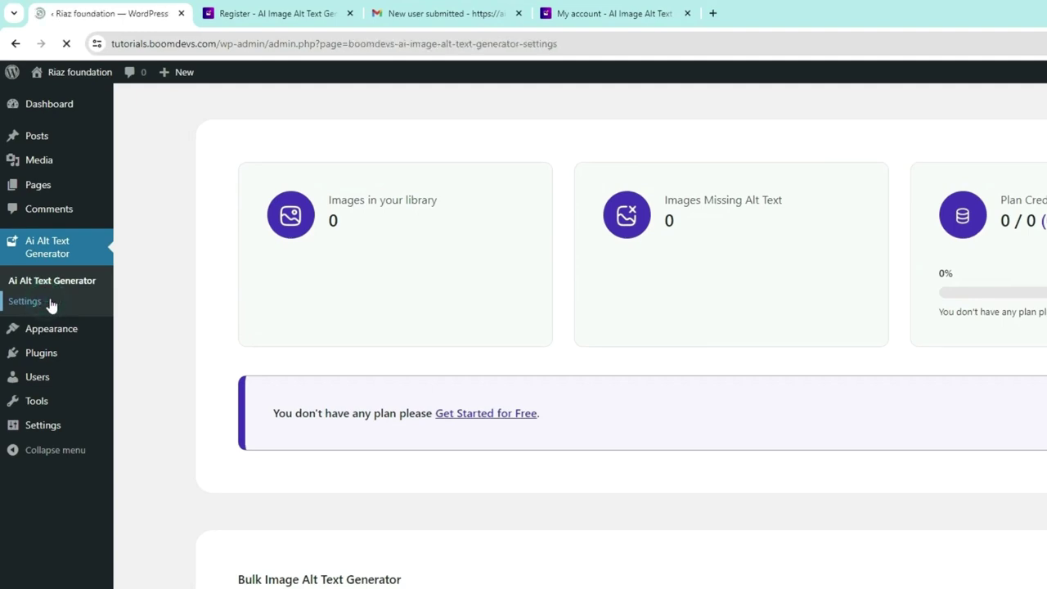
click(258, 213)
key(ctrl+v)
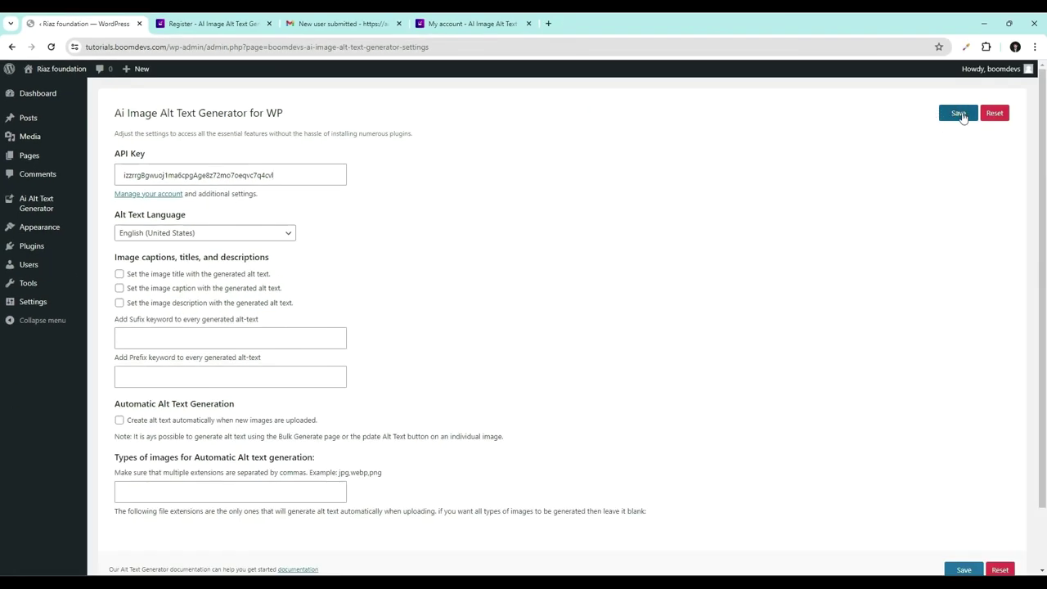
click(960, 114)
- Run bulk alt text generation from the plugin dashboard until 0 images are missing it
click(37, 202)
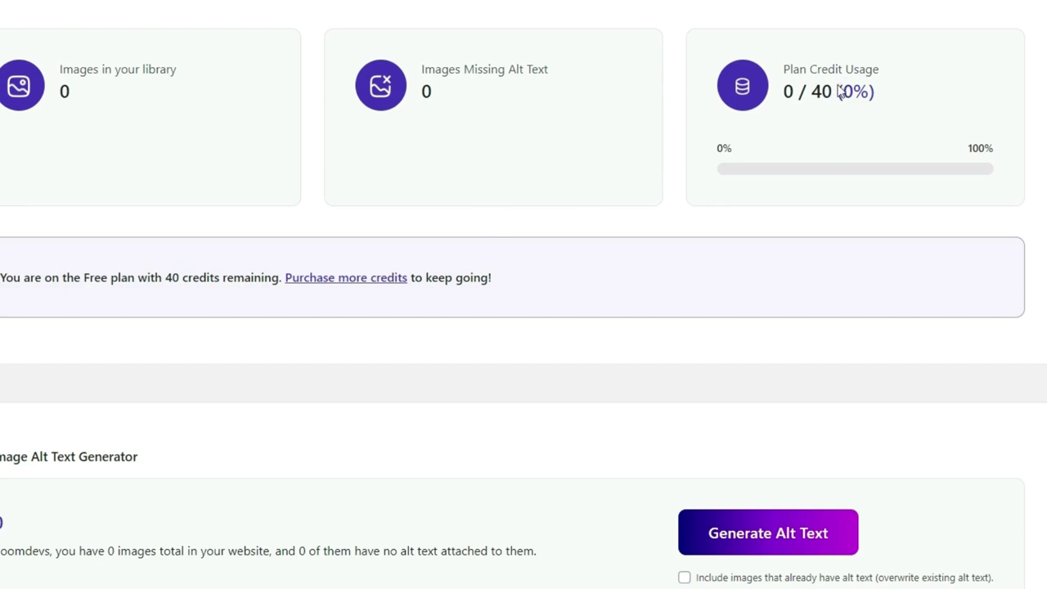
click(817, 93)
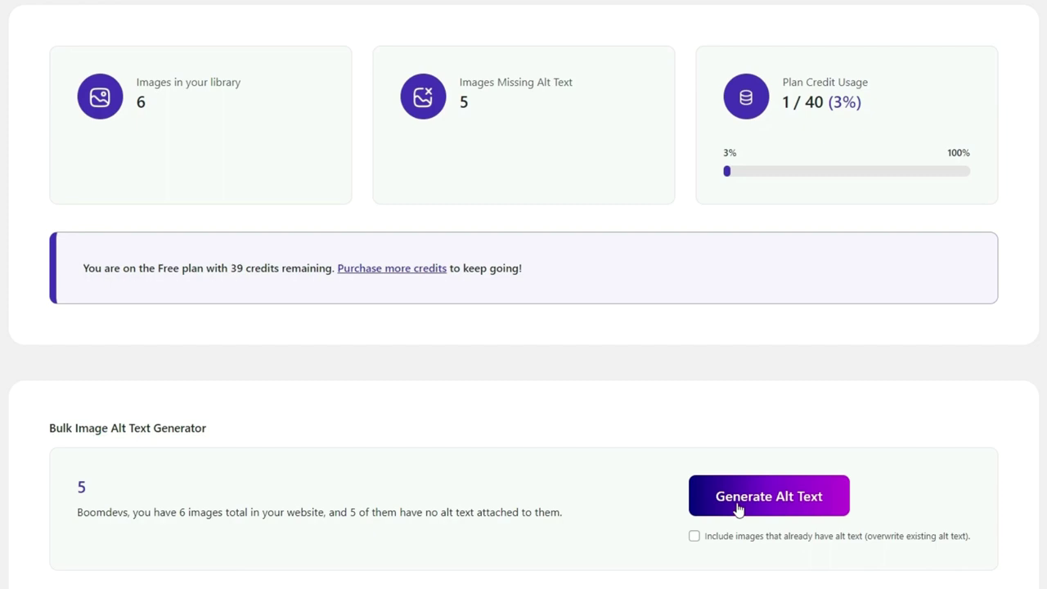
click(803, 505)
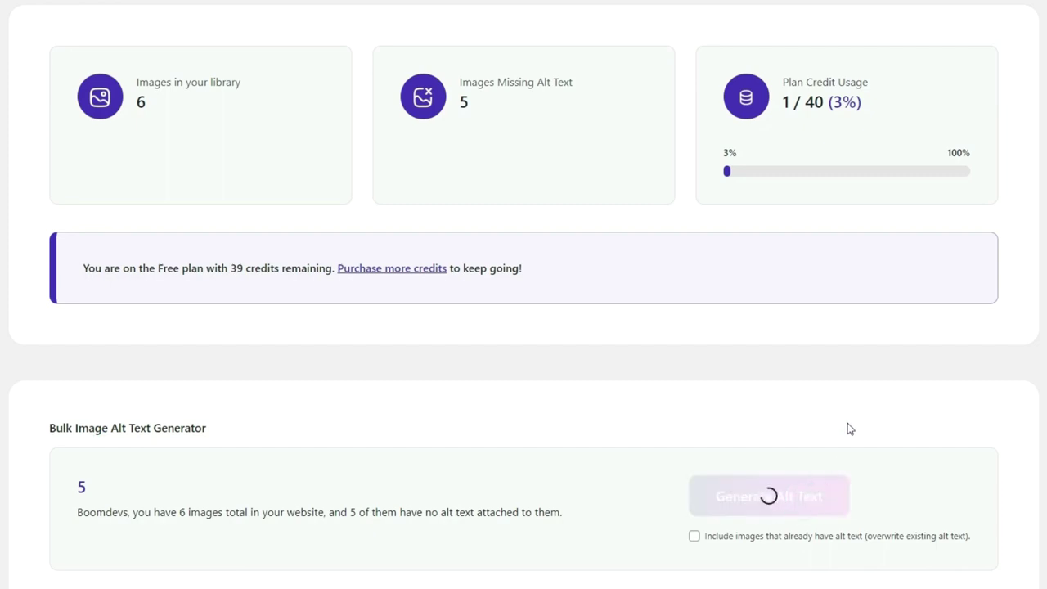
scroll(839, 429, down, 2)
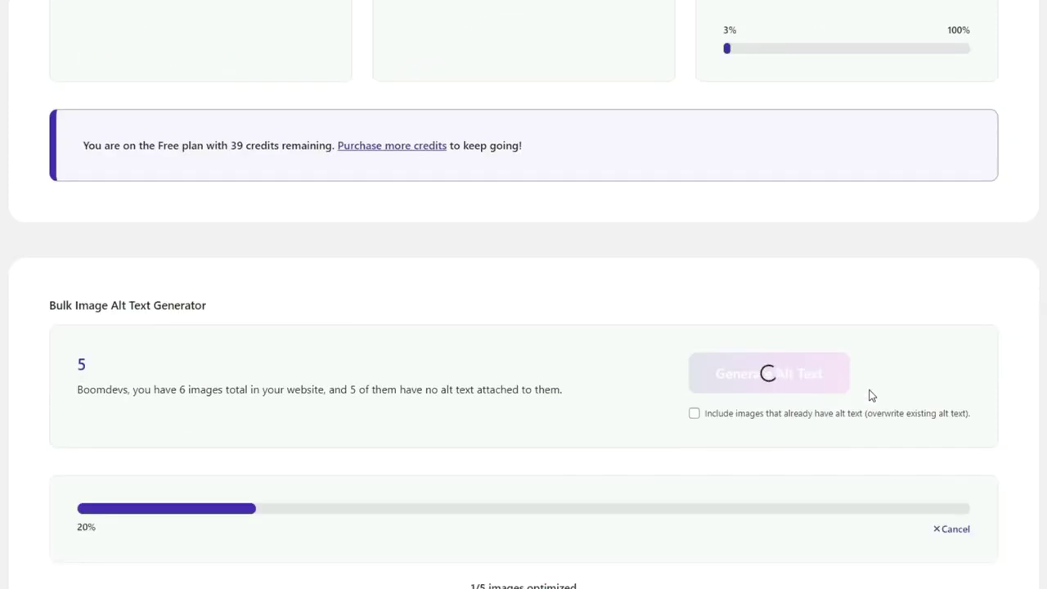
scroll(872, 395, down, 2)
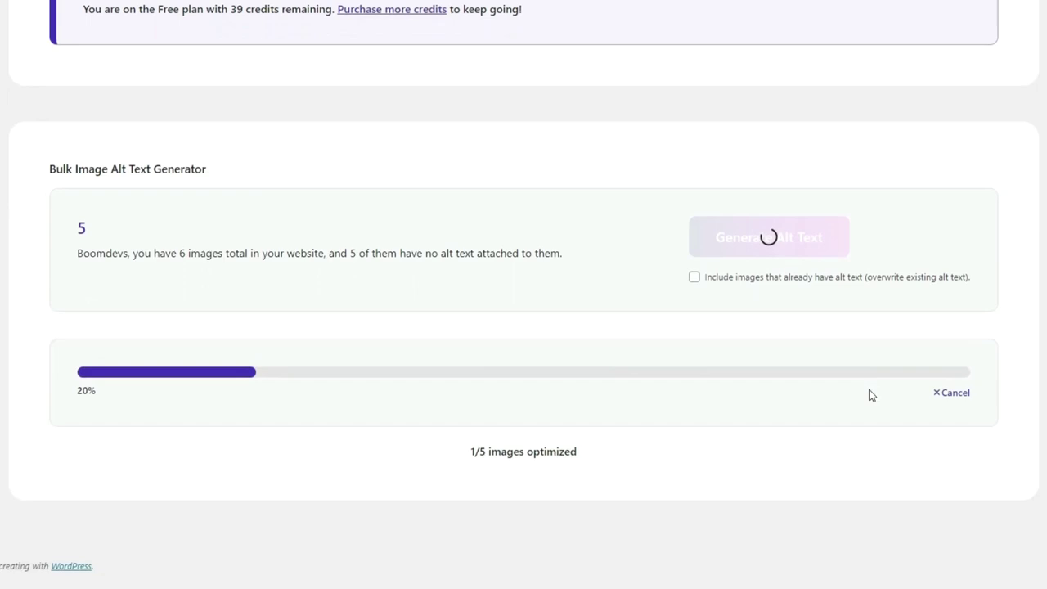
scroll(872, 396, down, 1)
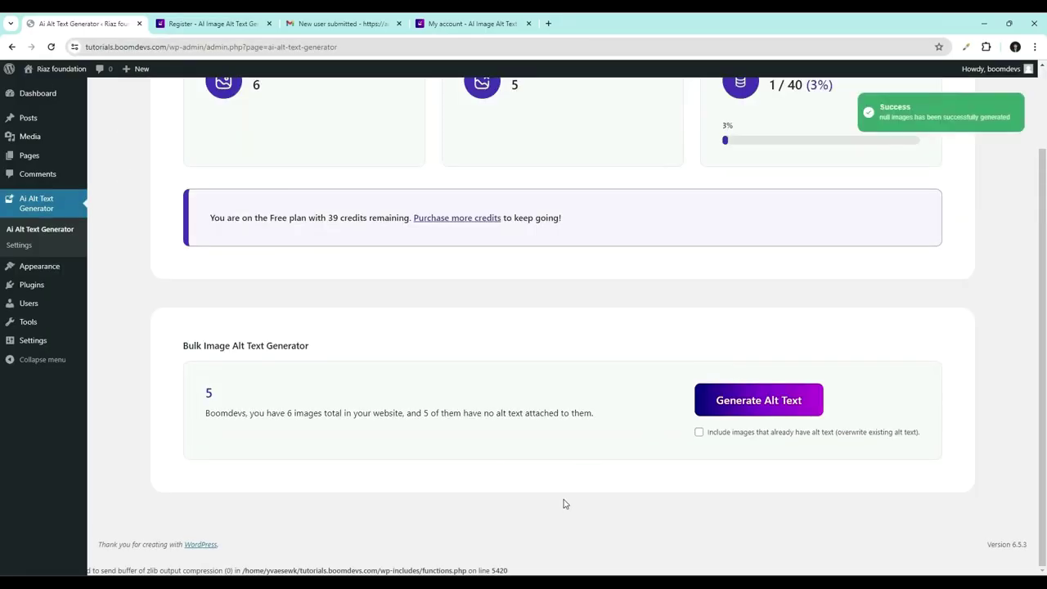
scroll(621, 488, up, 2)
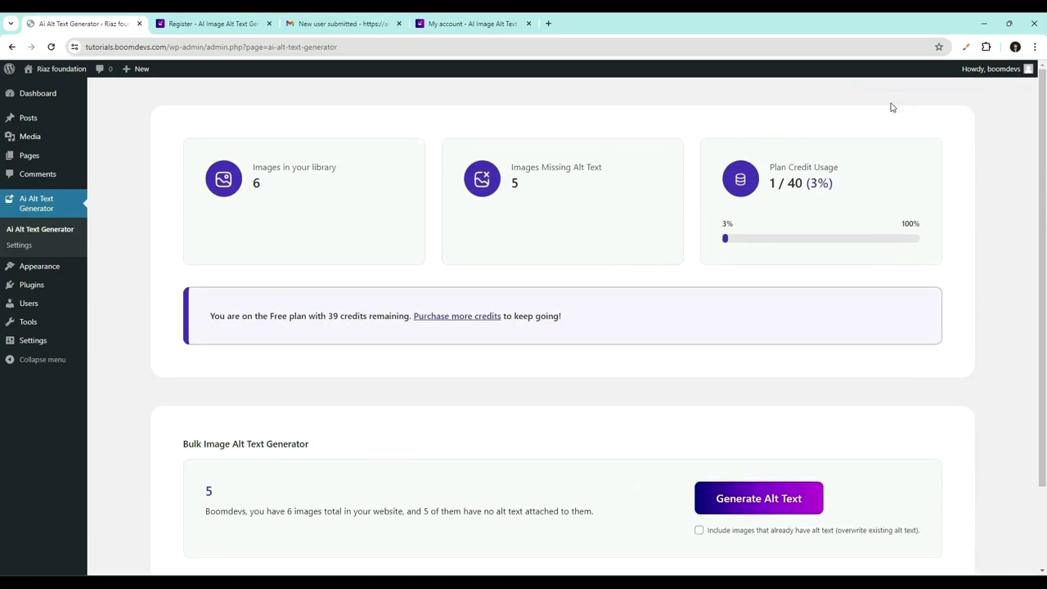
- Check the generated alt text on the wedding couple and electric bike images
click(47, 136)
click(131, 213)
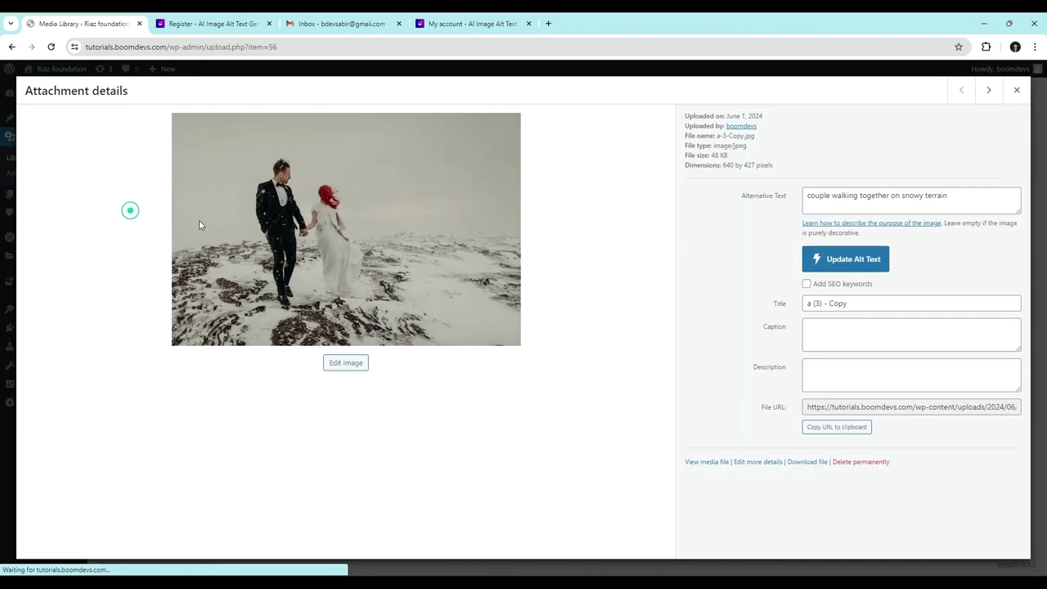
click(1017, 90)
click(227, 204)
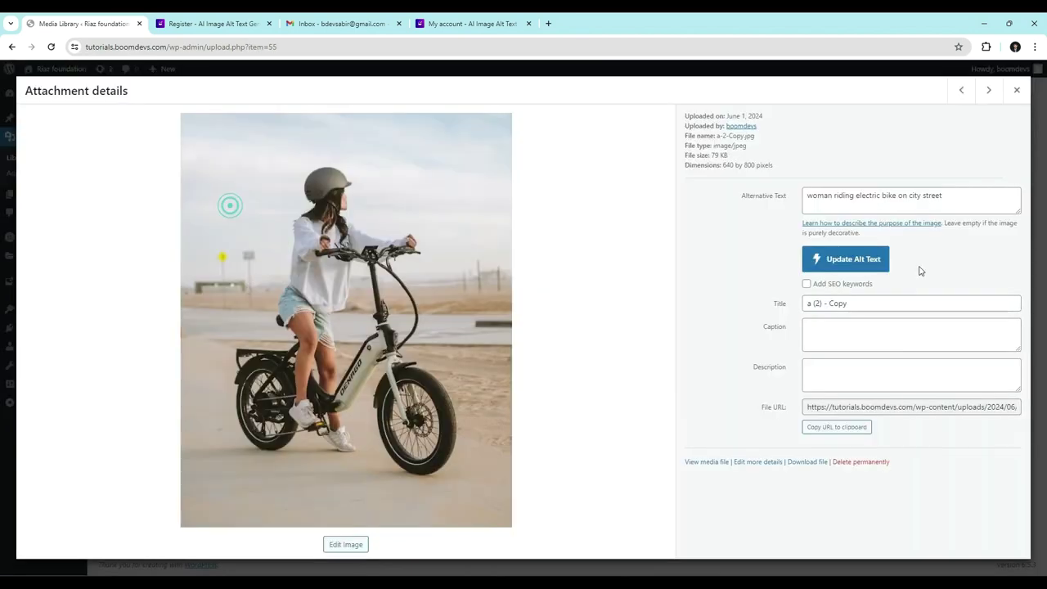
click(1016, 90)
- Check the coastal road and fourth images' alt text, then return to the grid
click(308, 194)
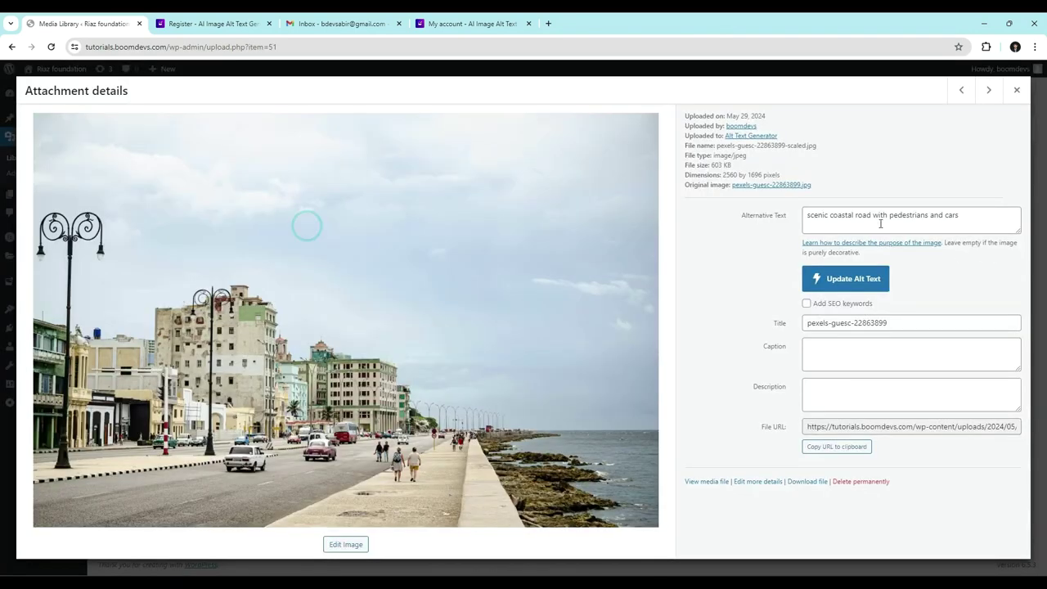
drag(830, 215, 959, 215)
click(926, 177)
click(1016, 90)
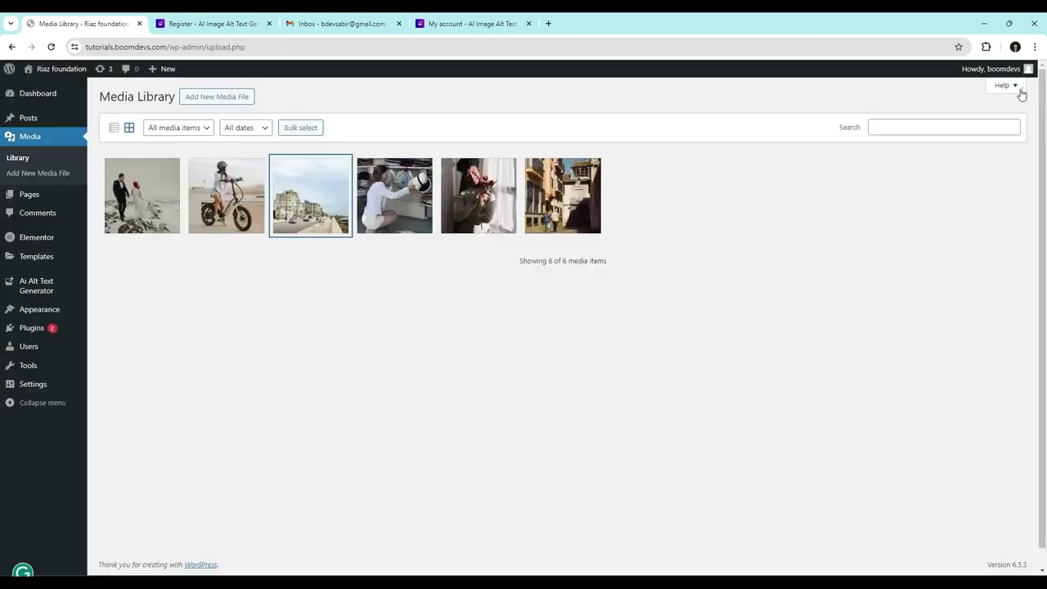
click(389, 203)
click(1017, 90)
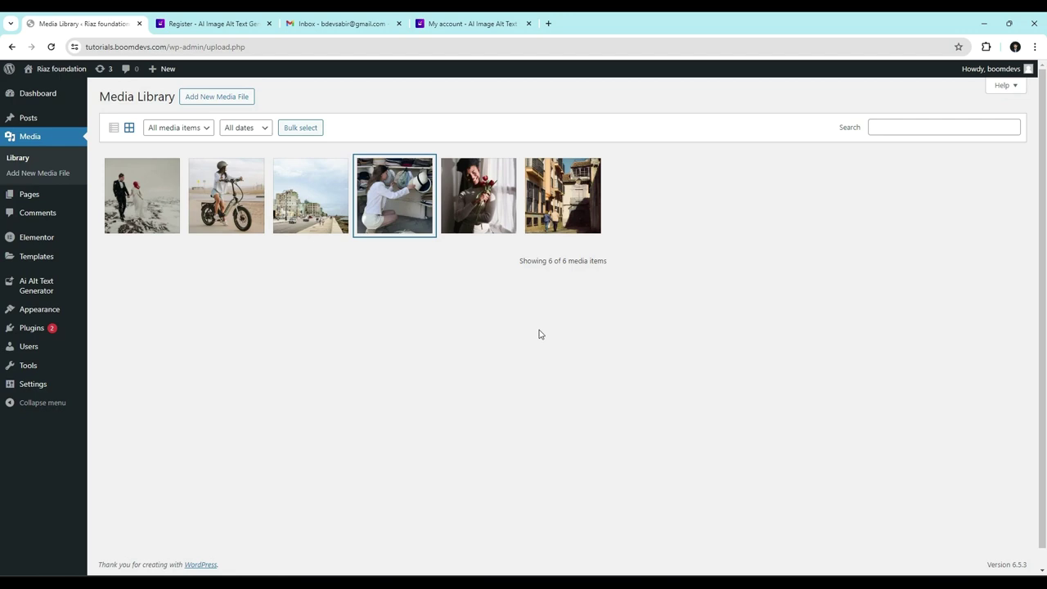
- Open the plugin settings and keep the alt text language as English (United States)
mouse_move(35, 287)
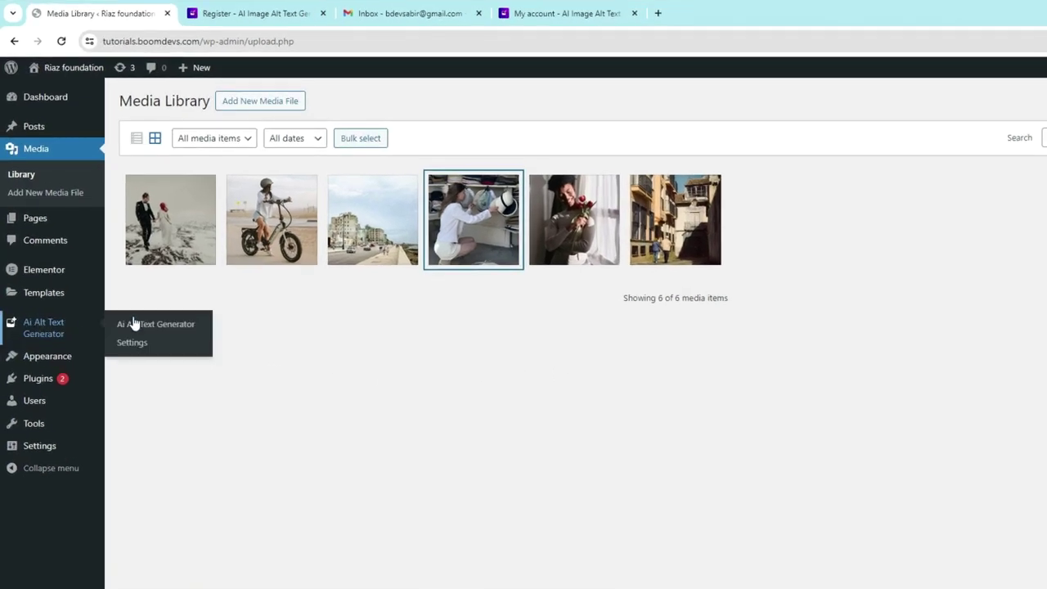
click(165, 348)
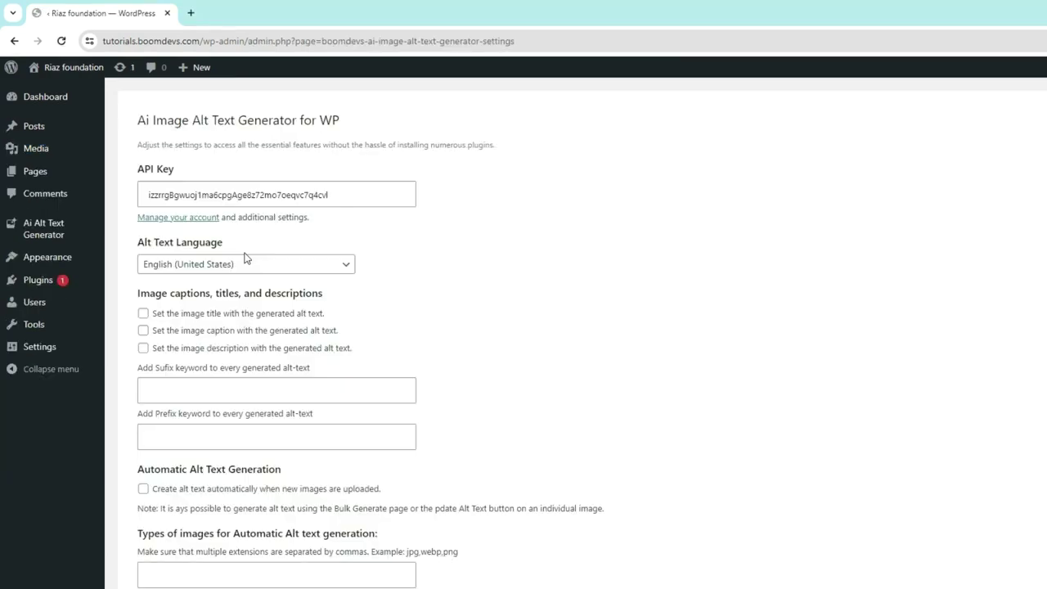
click(271, 262)
scroll(255, 398, up, 5)
scroll(238, 367, up, 3)
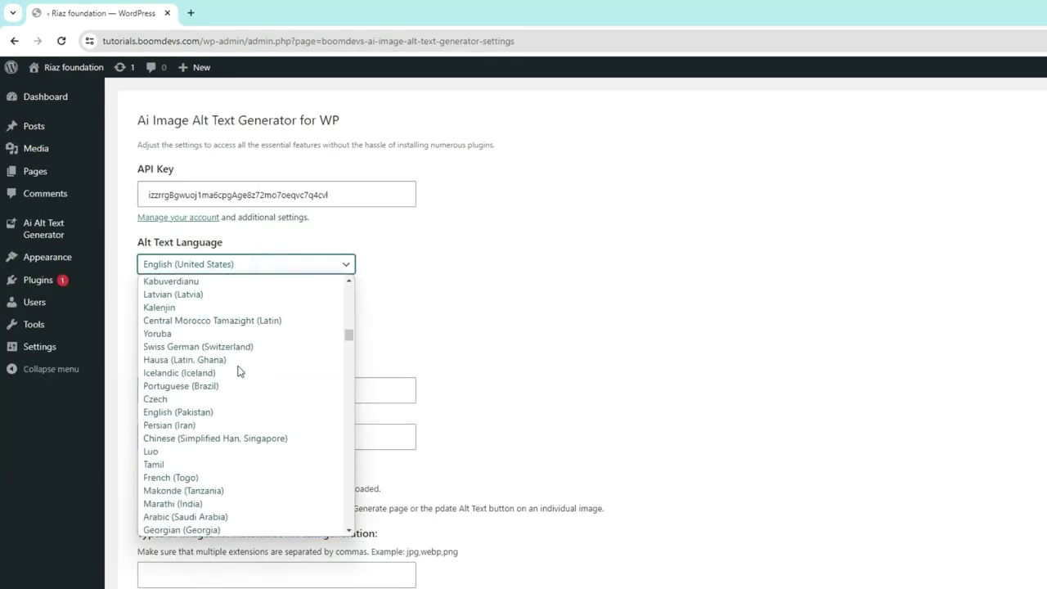
scroll(199, 416, down, 5)
click(360, 255)
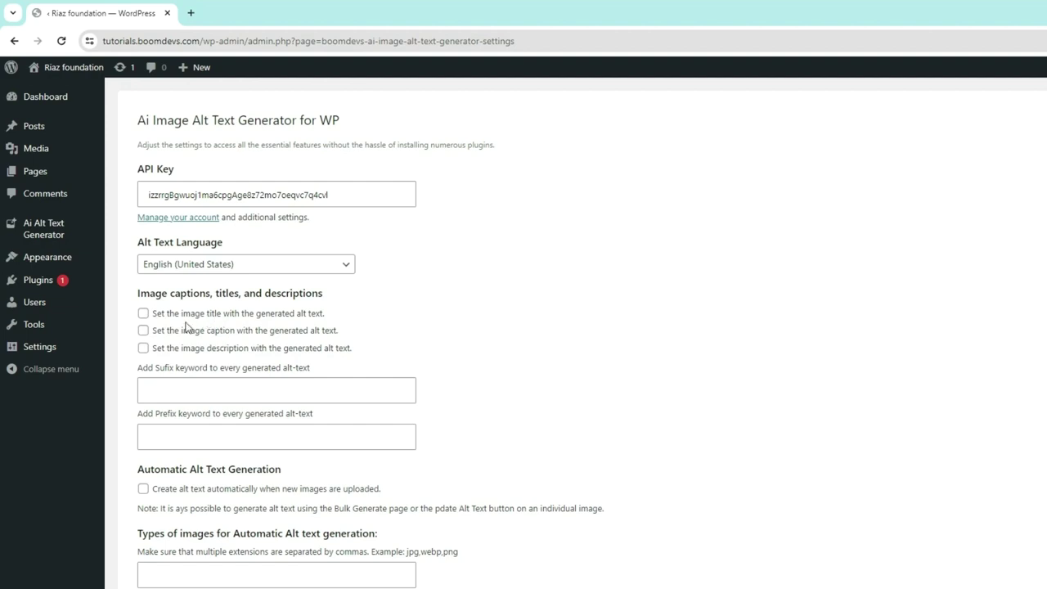
- Enable syncing alt text to titles, captions and descriptions, and begin entering the Boomdevs prefix
click(143, 314)
click(143, 331)
click(143, 347)
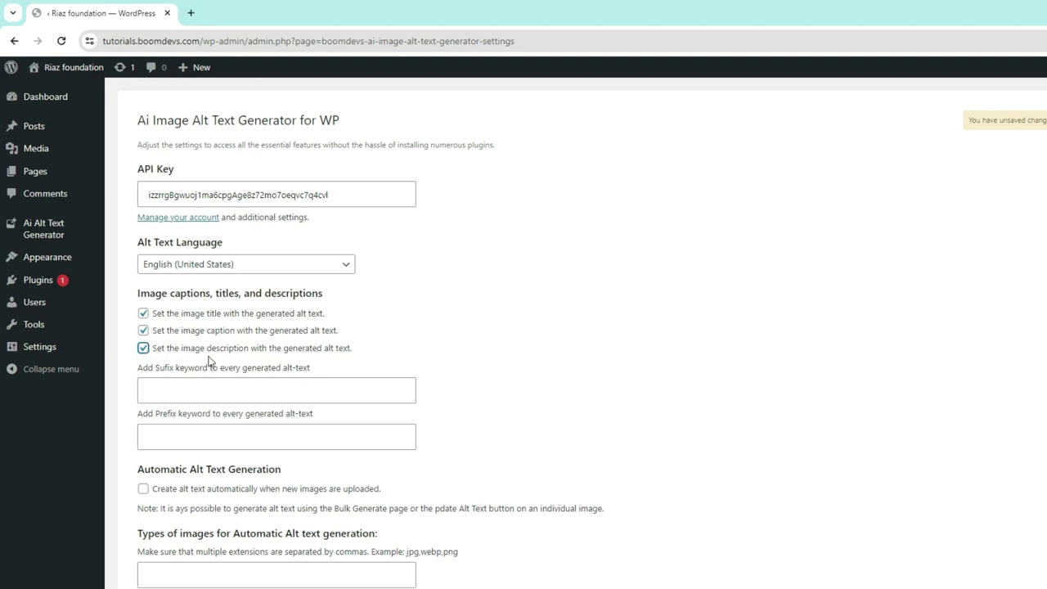
click(189, 393)
click(264, 438)
text(Boomdevs)
click(1046, 118)
click(41, 148)
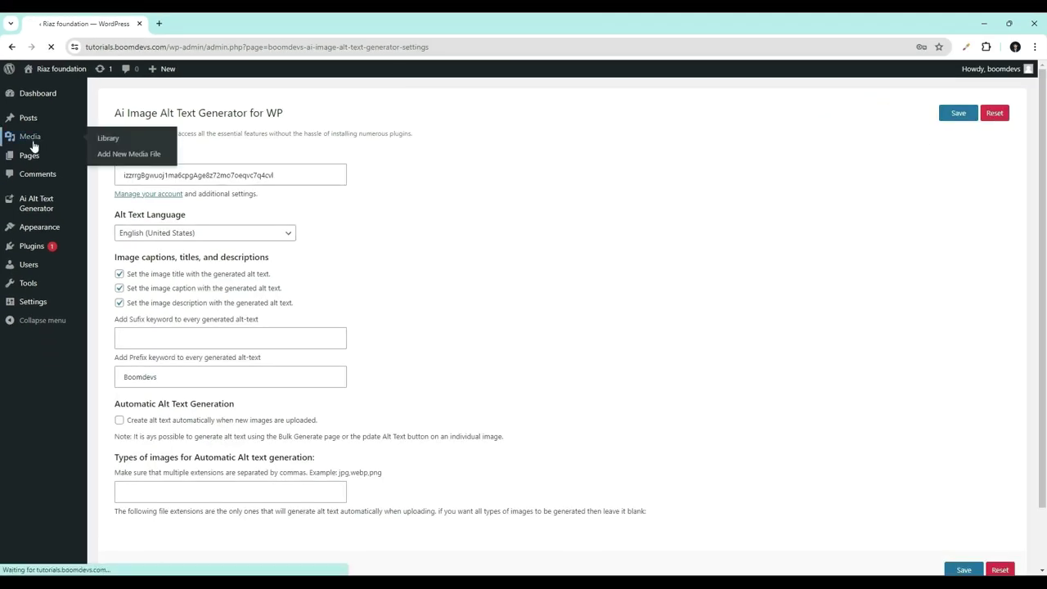
click(335, 282)
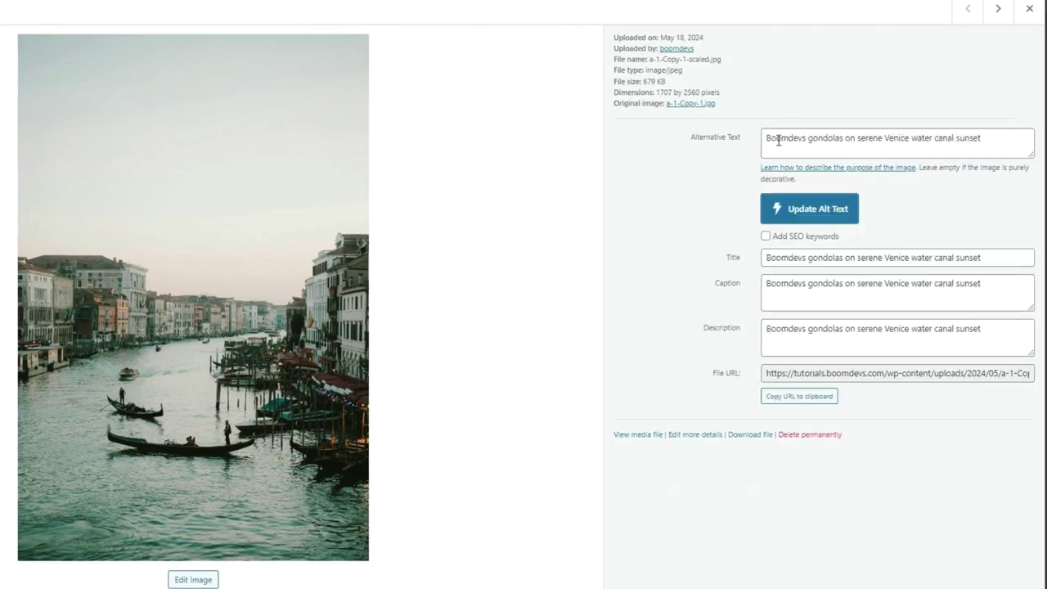
click(778, 139)
double_click(773, 139)
click(793, 140)
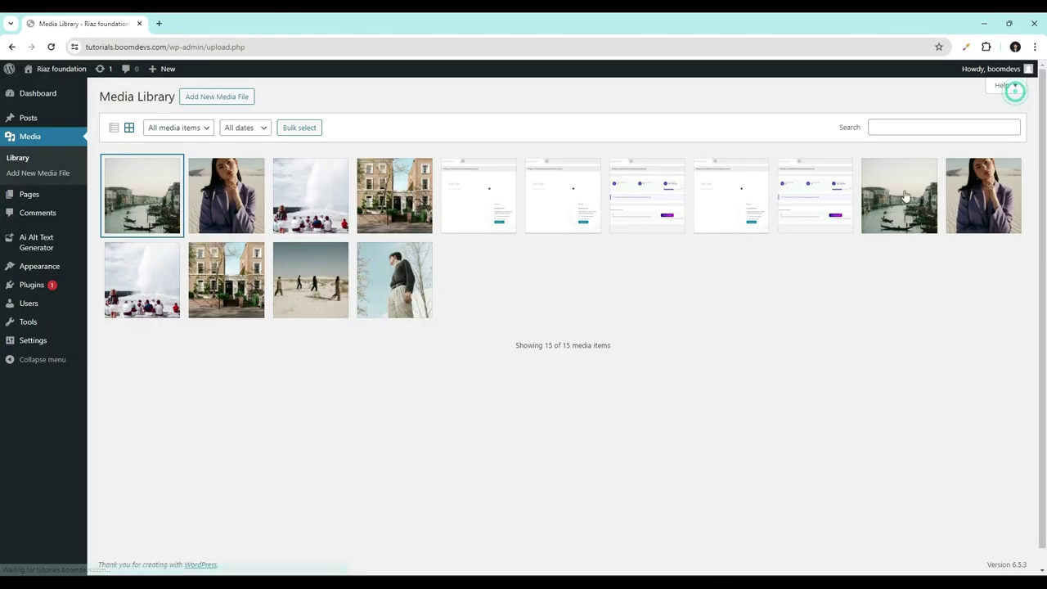
mouse_move(33, 239)
click(120, 255)
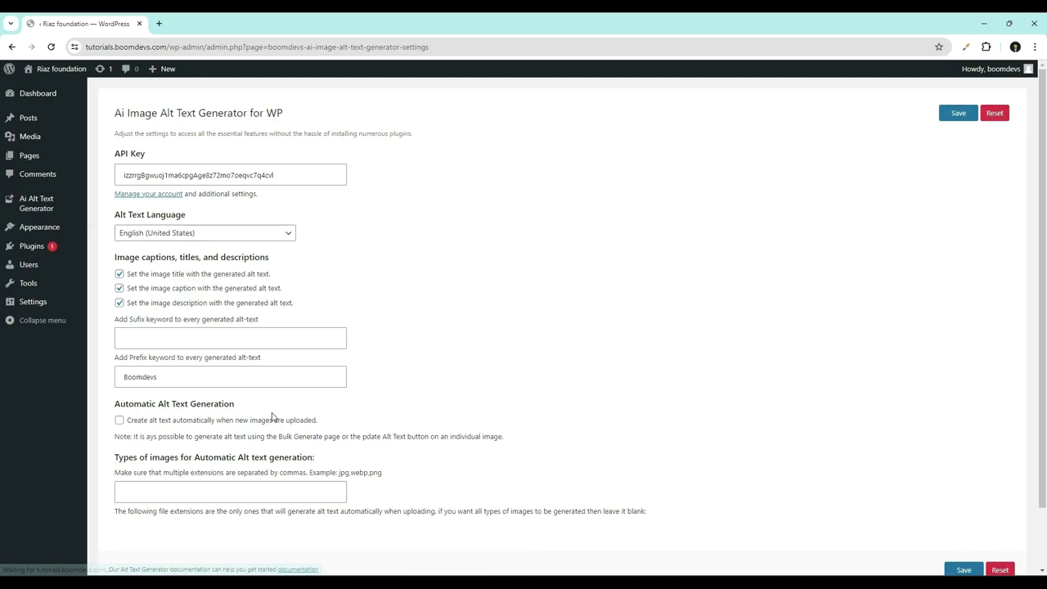
- Enable automatic alt text on upload, save, and upload a new kimono image
click(119, 422)
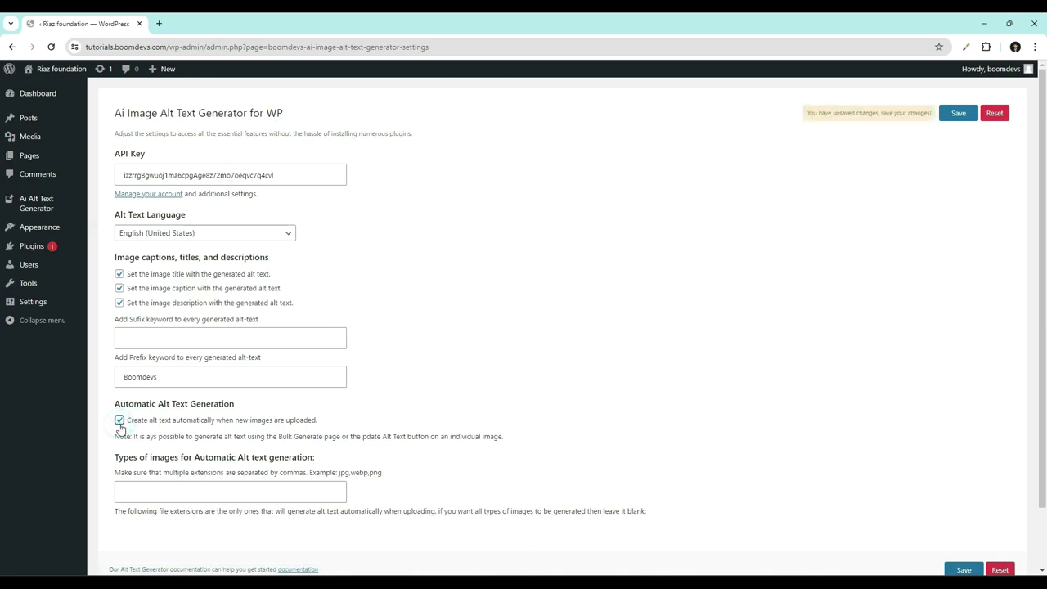
click(959, 115)
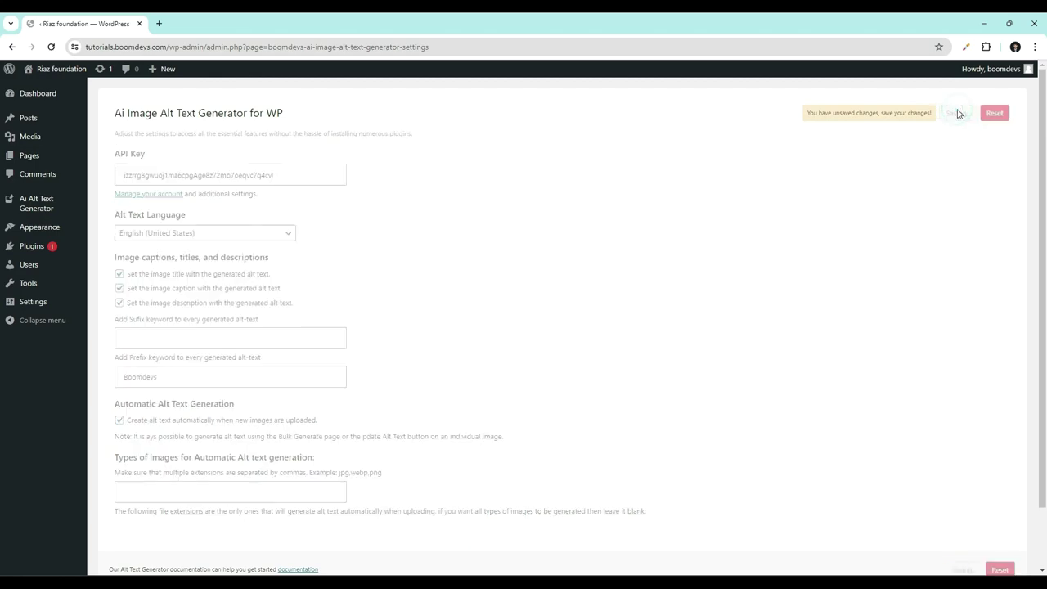
click(33, 136)
click(216, 97)
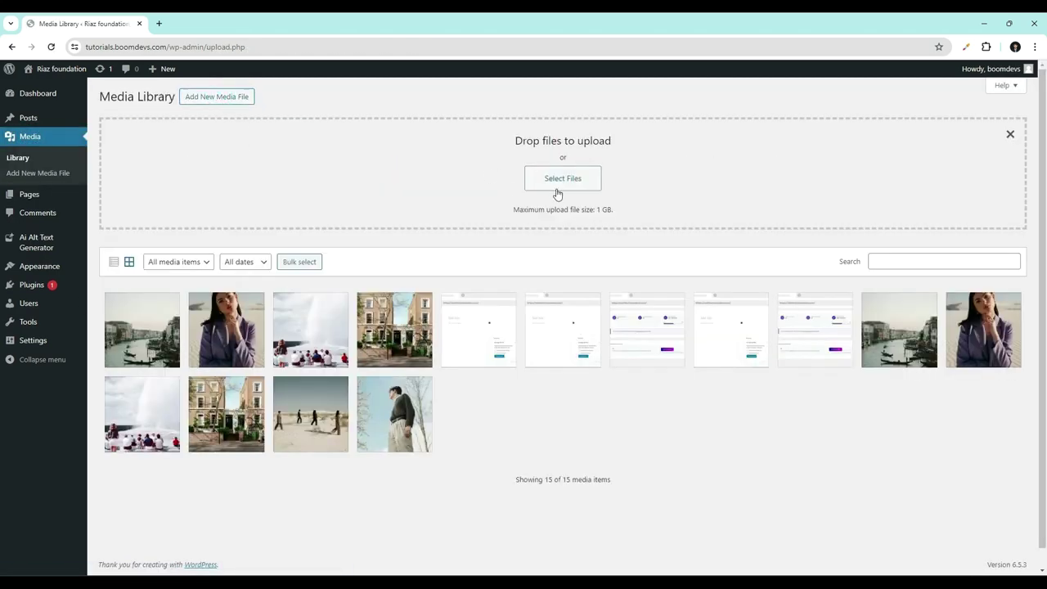
click(563, 179)
double_click(199, 213)
- Review the kimono image's auto-generated alt text, title, caption and description
click(129, 334)
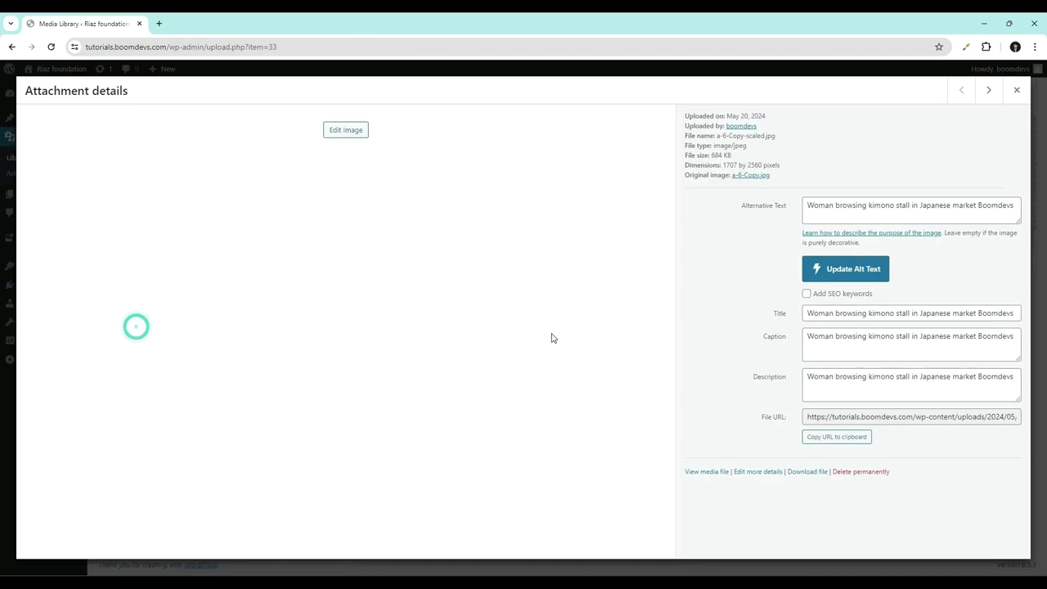
drag(821, 206, 958, 313)
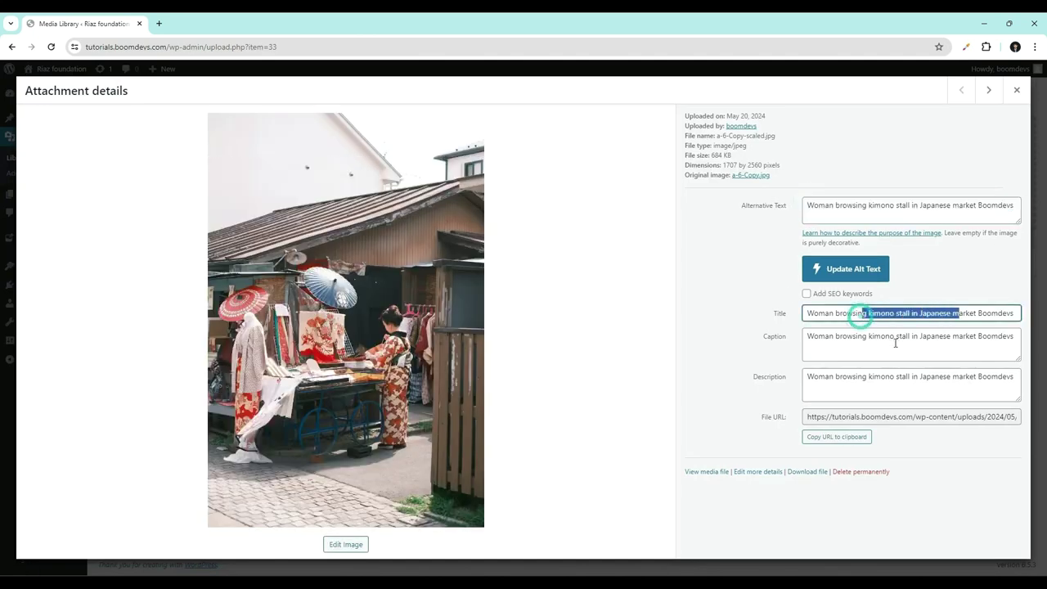
drag(883, 336, 982, 337)
drag(885, 376, 991, 377)
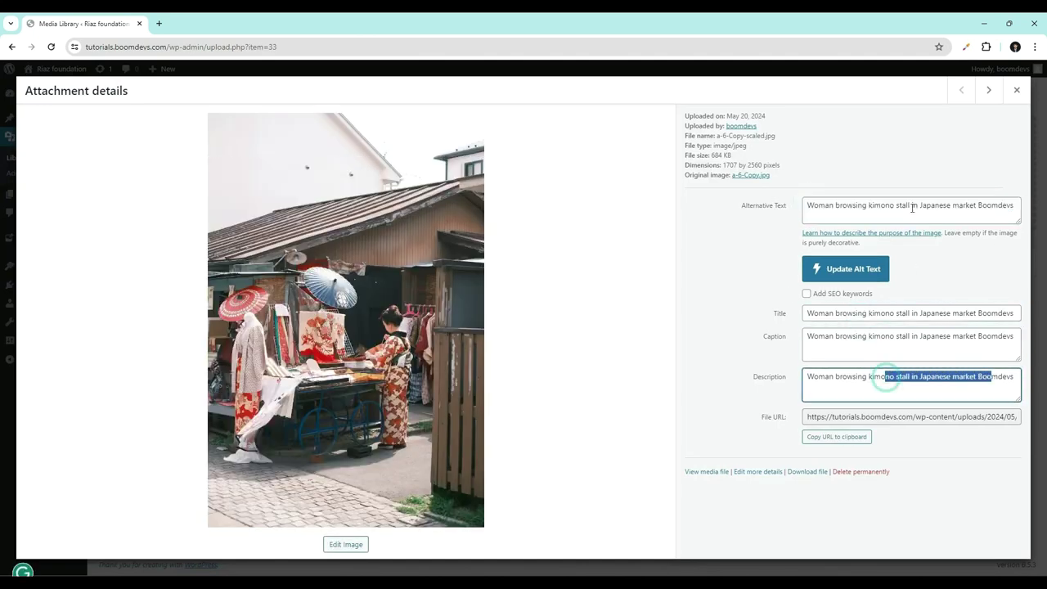
click(1017, 90)
- Set jpg as the only image type for automatic generation and save the settings
mouse_move(49, 205)
click(119, 247)
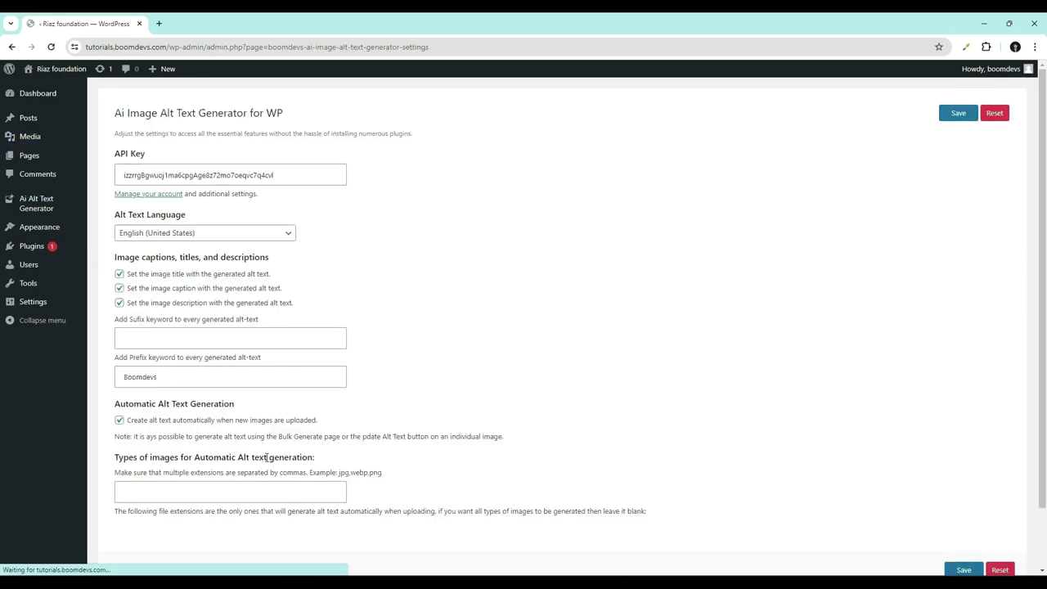
scroll(149, 481, down, 2)
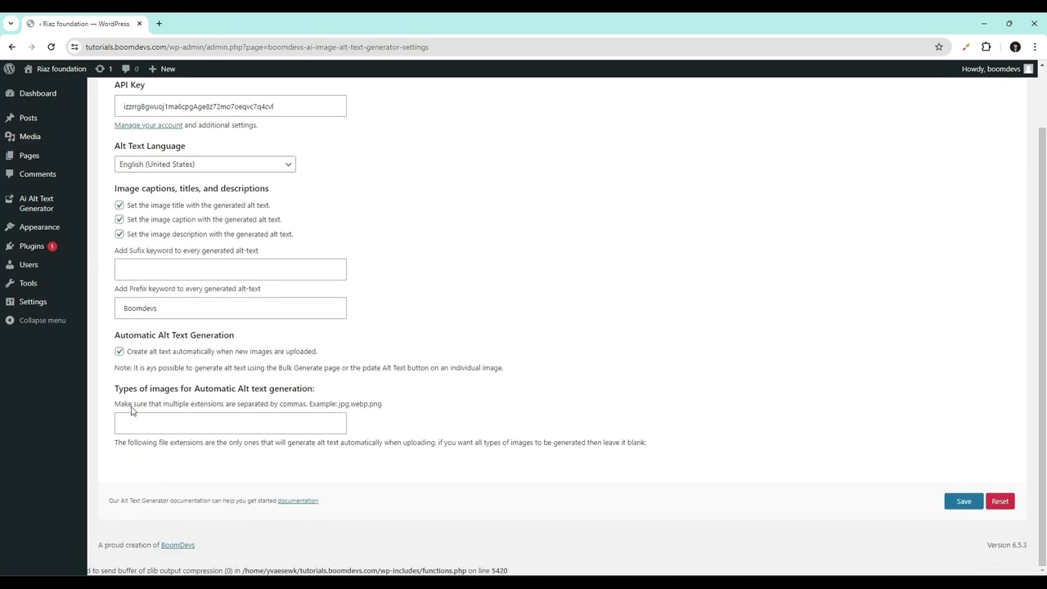
drag(120, 389, 315, 390)
click(231, 390)
click(199, 429)
click(959, 504)
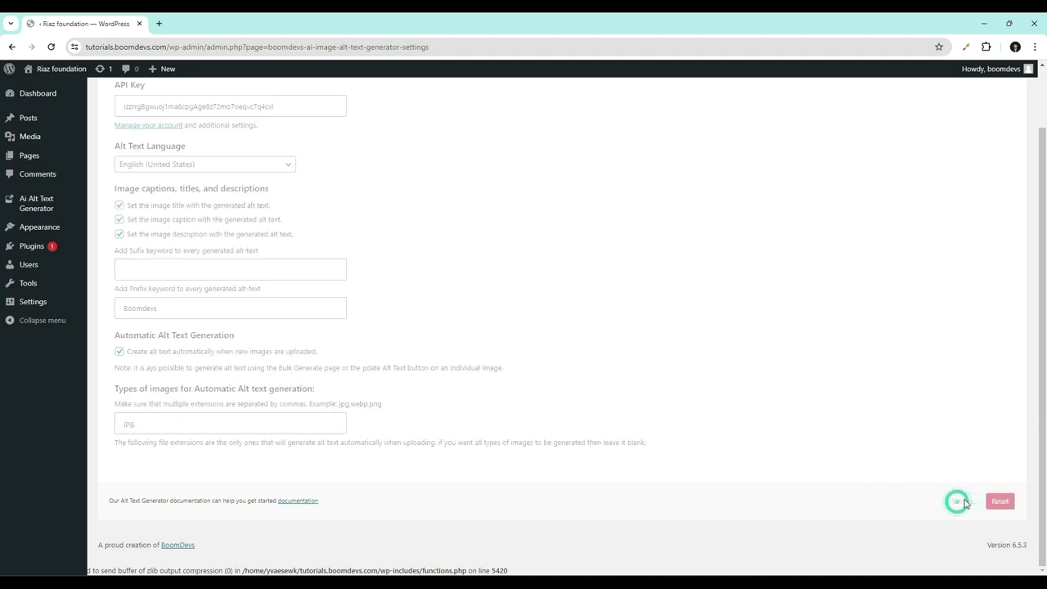